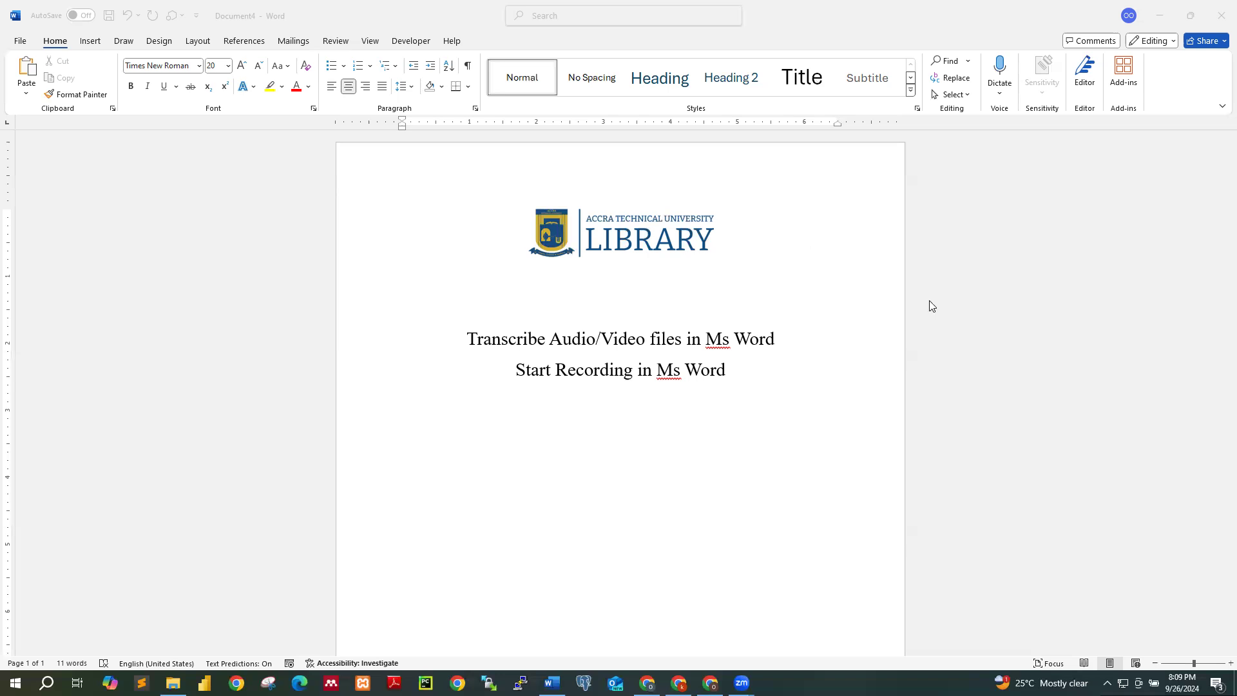
Step: Clear the page by deleting both centred title lines and the library logo above them
{"action": "left_click", "coordinate": [706, 371]}
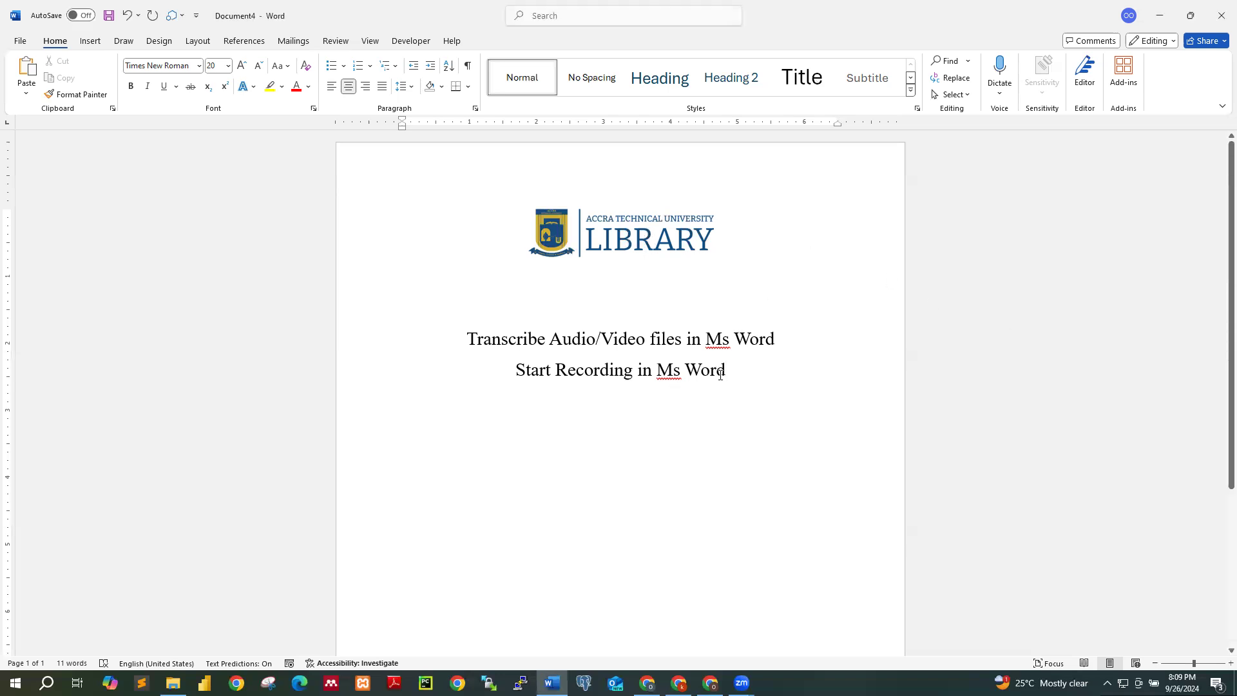
{"action": "left_click_drag", "start_coordinate": [706, 371], "coordinate": [487, 339]}
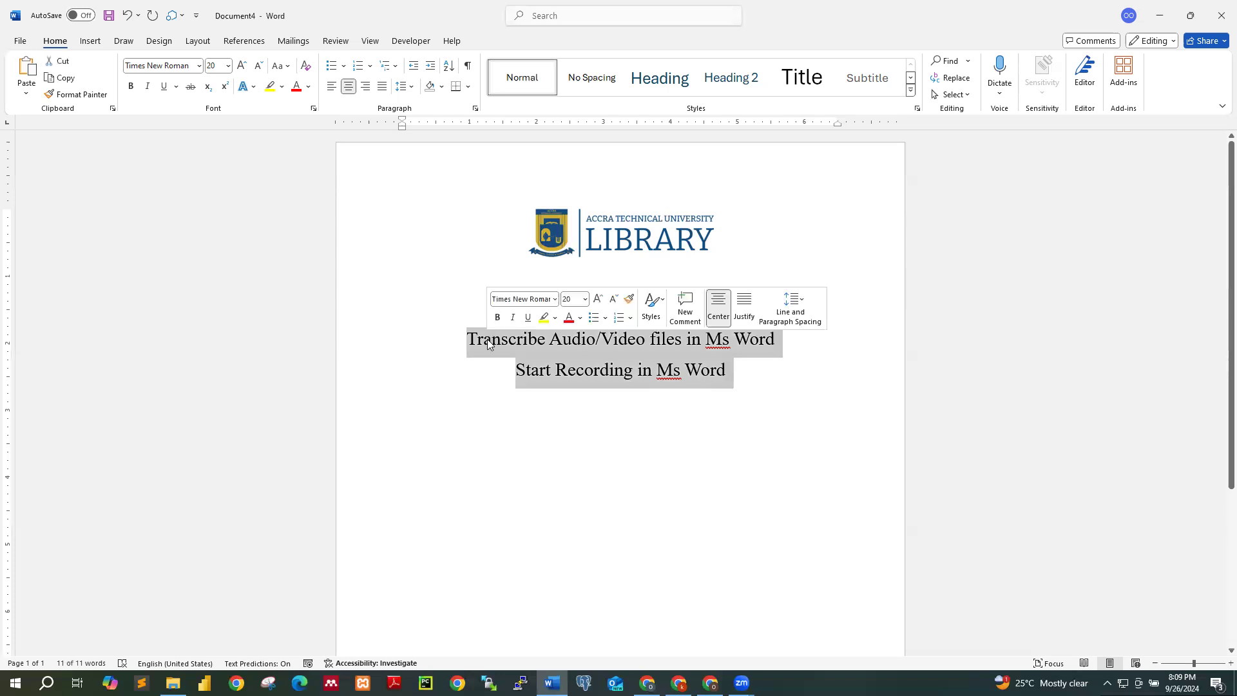
{"action": "key", "text": "Delete"}
{"action": "left_click", "coordinate": [613, 248]}
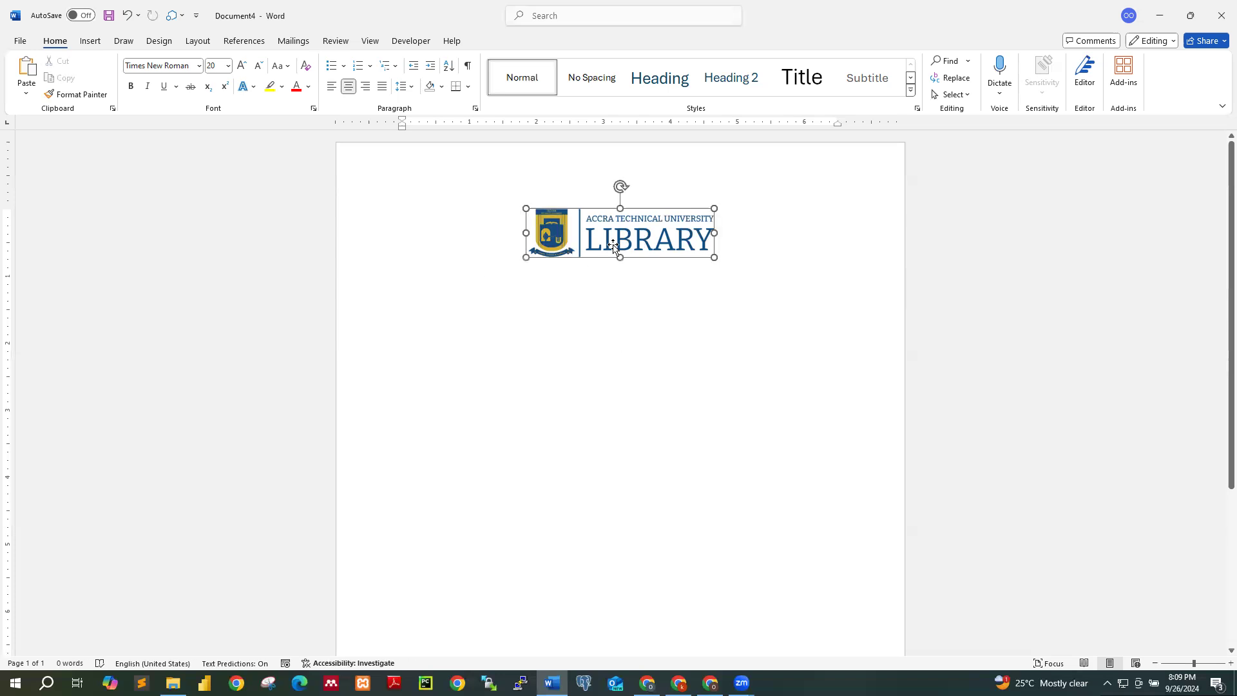
{"action": "key", "text": "Delete"}
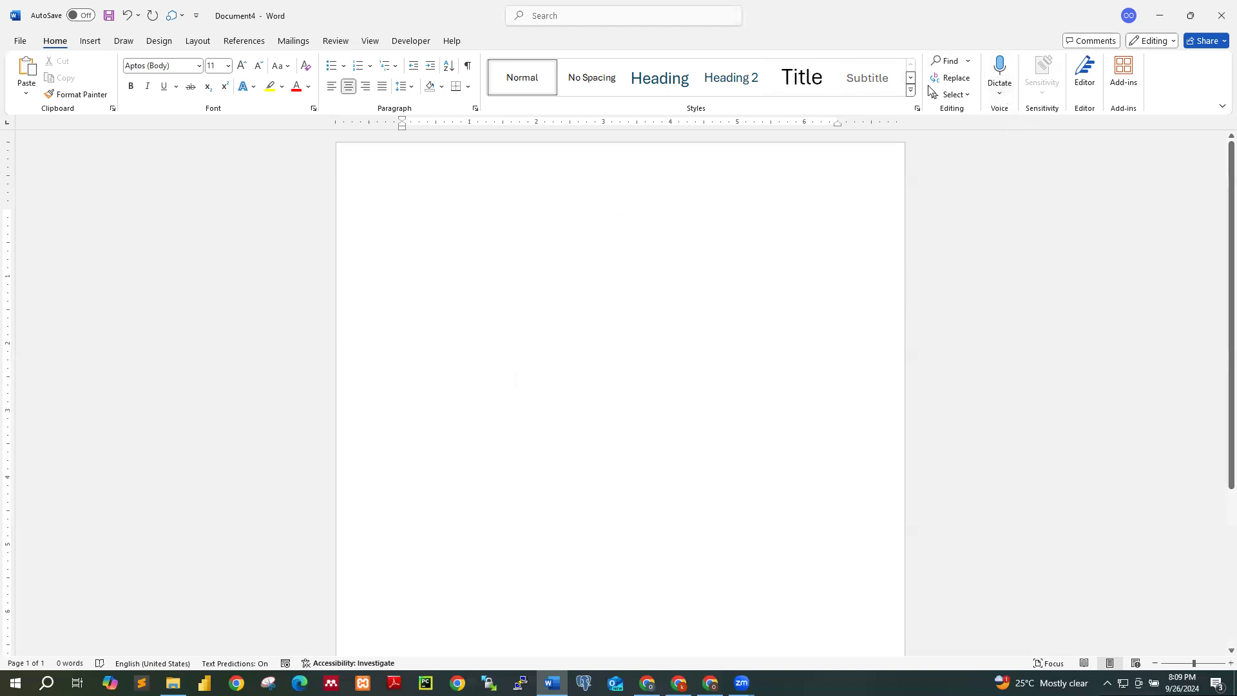
Step: Upload WhatsApp Audio 2024-09-26 at 18.38.12.mp4 from the Downloads folder for transcription with the Transcribe feature
{"action": "left_click", "coordinate": [1000, 96]}
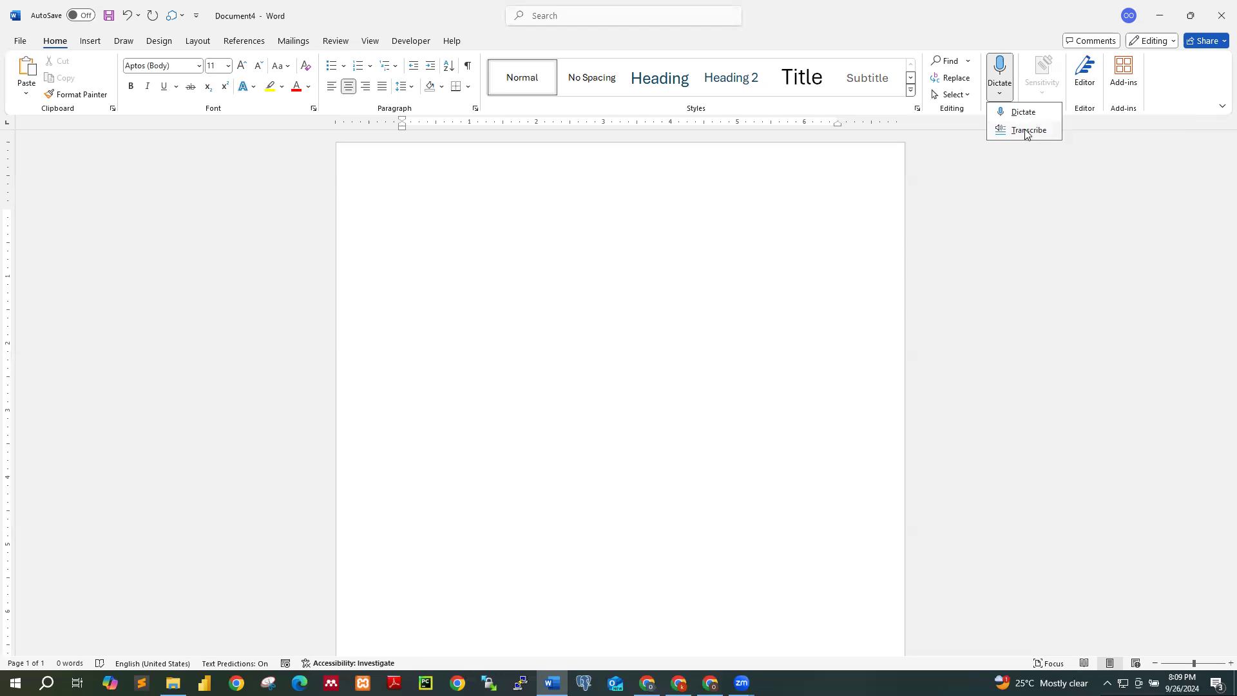
{"action": "left_click", "coordinate": [1028, 132]}
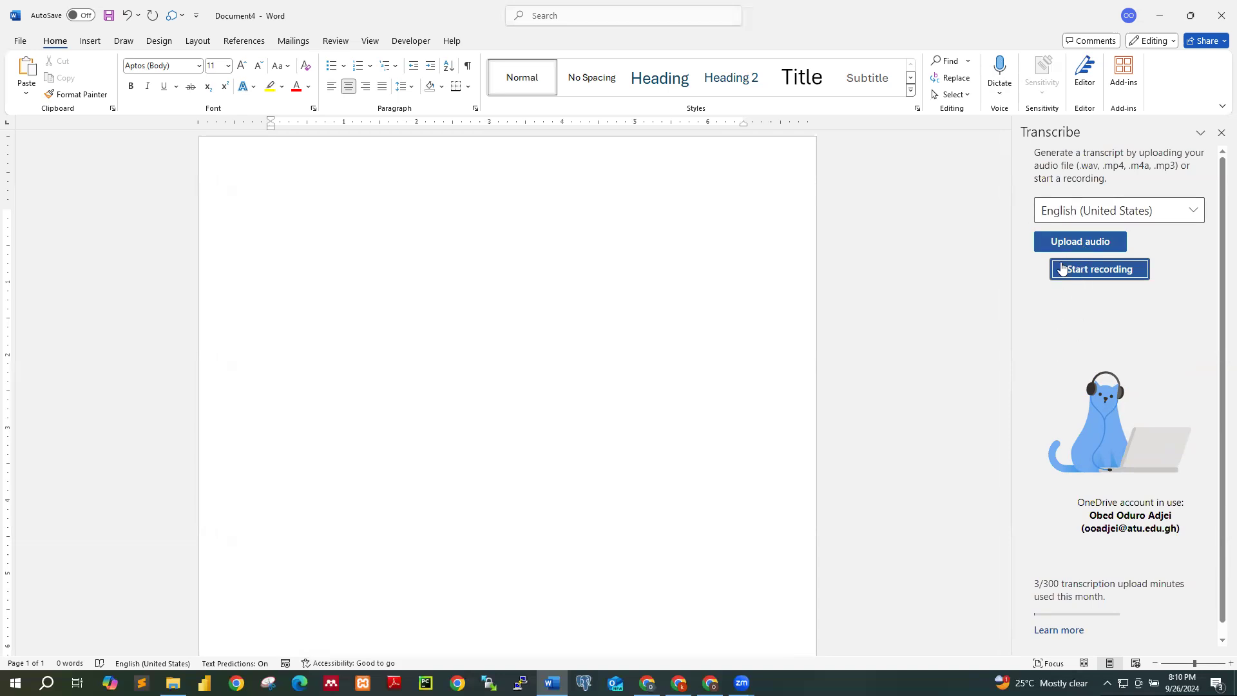
{"action": "left_click", "coordinate": [1081, 247]}
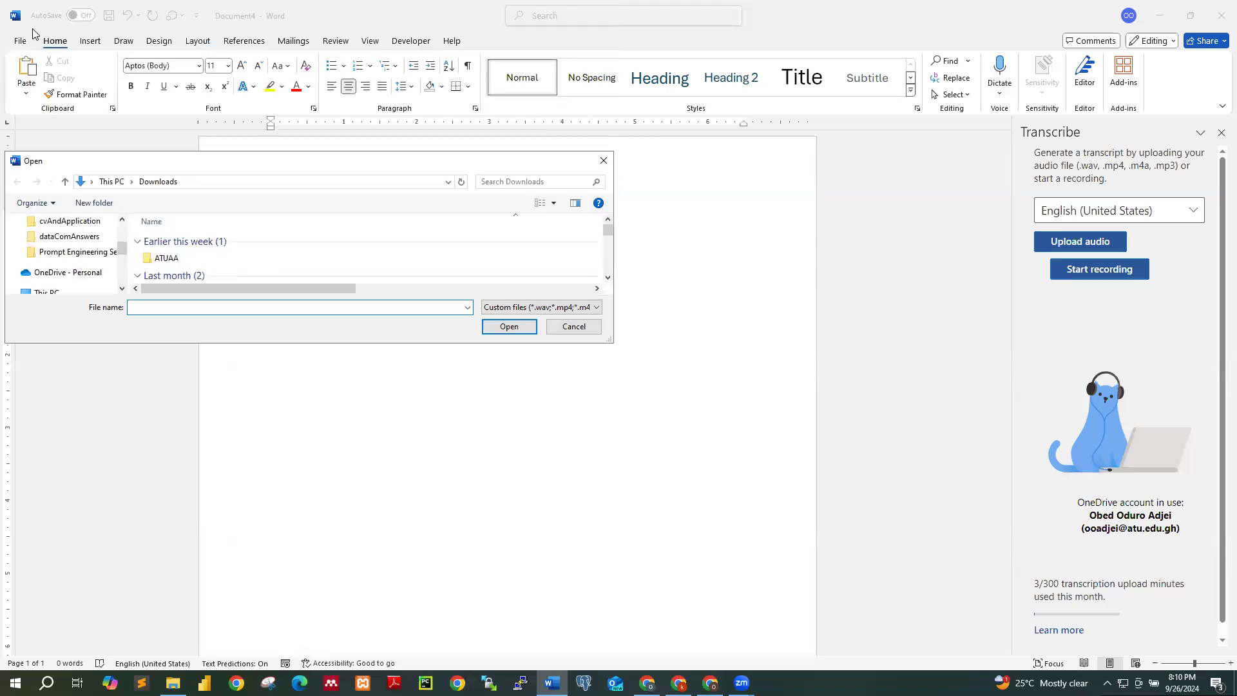
{"action": "left_click", "coordinate": [33, 28]}
{"action": "left_click_drag", "start_coordinate": [287, 164], "coordinate": [963, 261]}
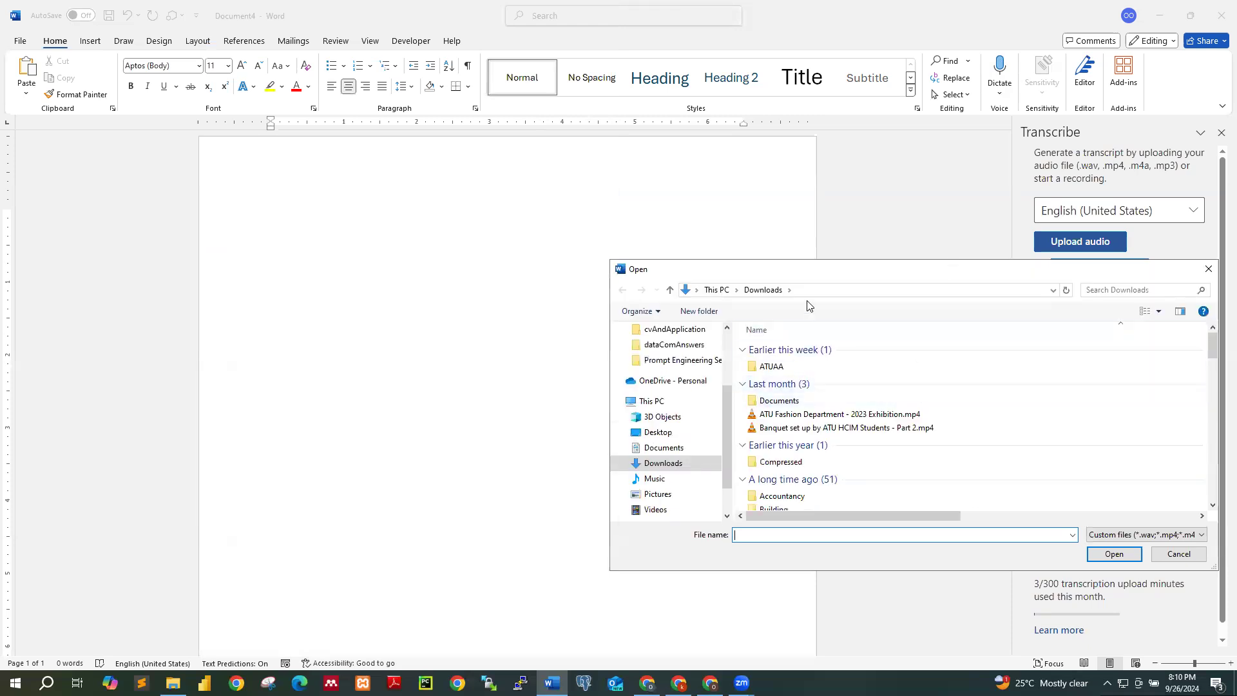
{"action": "left_click_drag", "start_coordinate": [840, 272], "coordinate": [876, 473]}
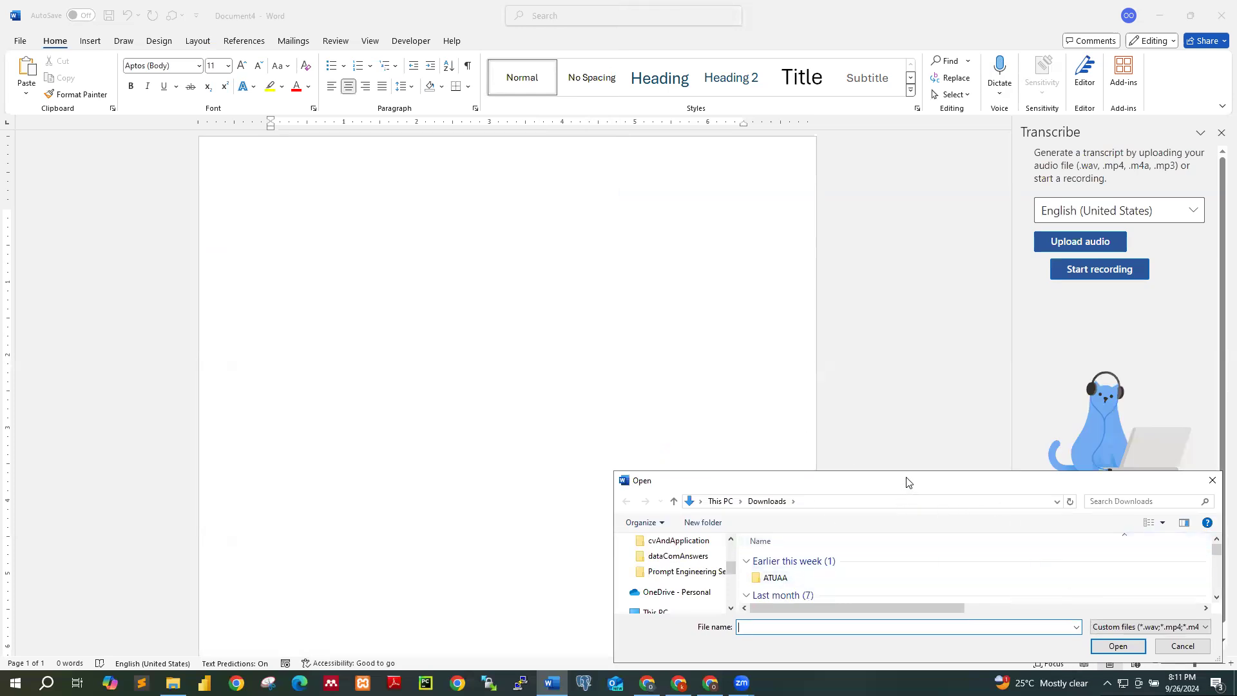
{"action": "left_click_drag", "start_coordinate": [908, 482], "coordinate": [908, 467]}
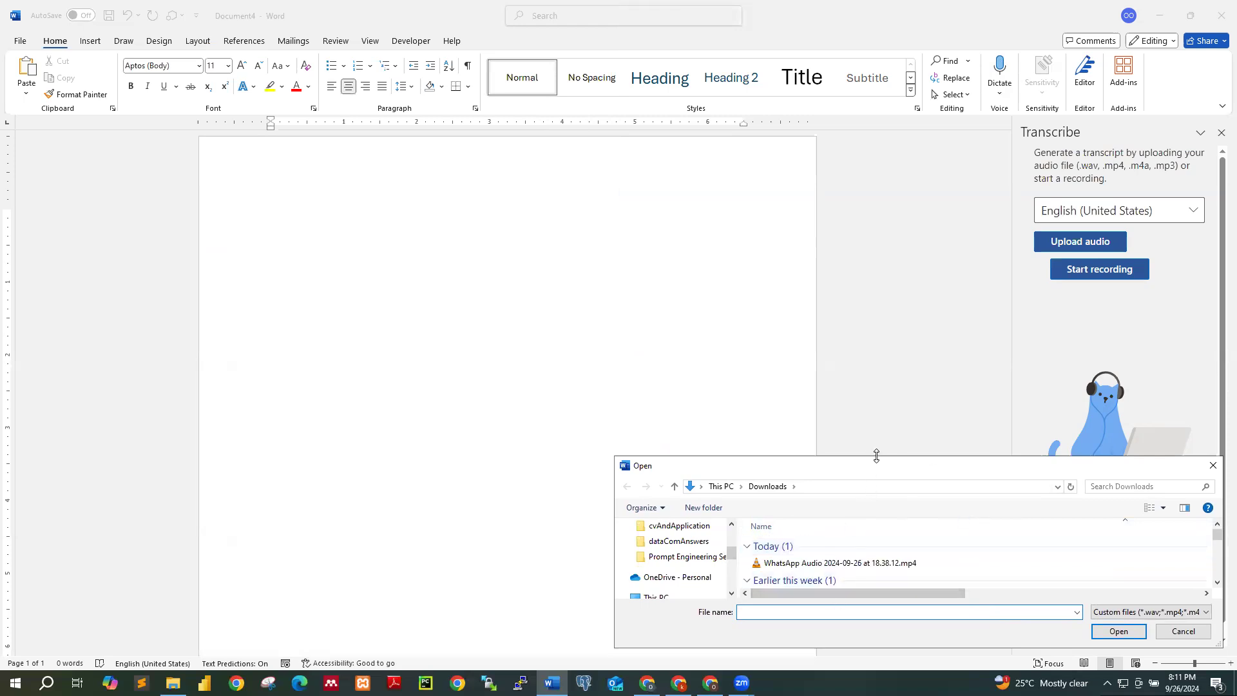
{"action": "left_click_drag", "start_coordinate": [877, 455], "coordinate": [876, 430]}
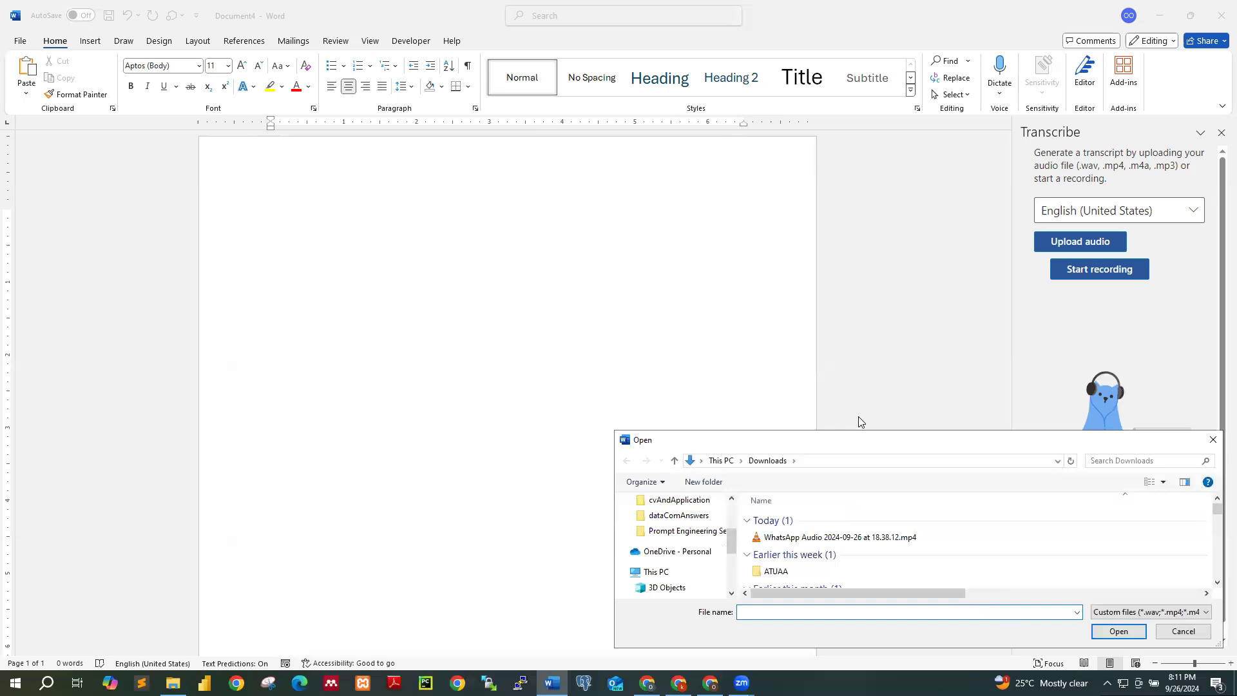
{"action": "left_click", "coordinate": [841, 538]}
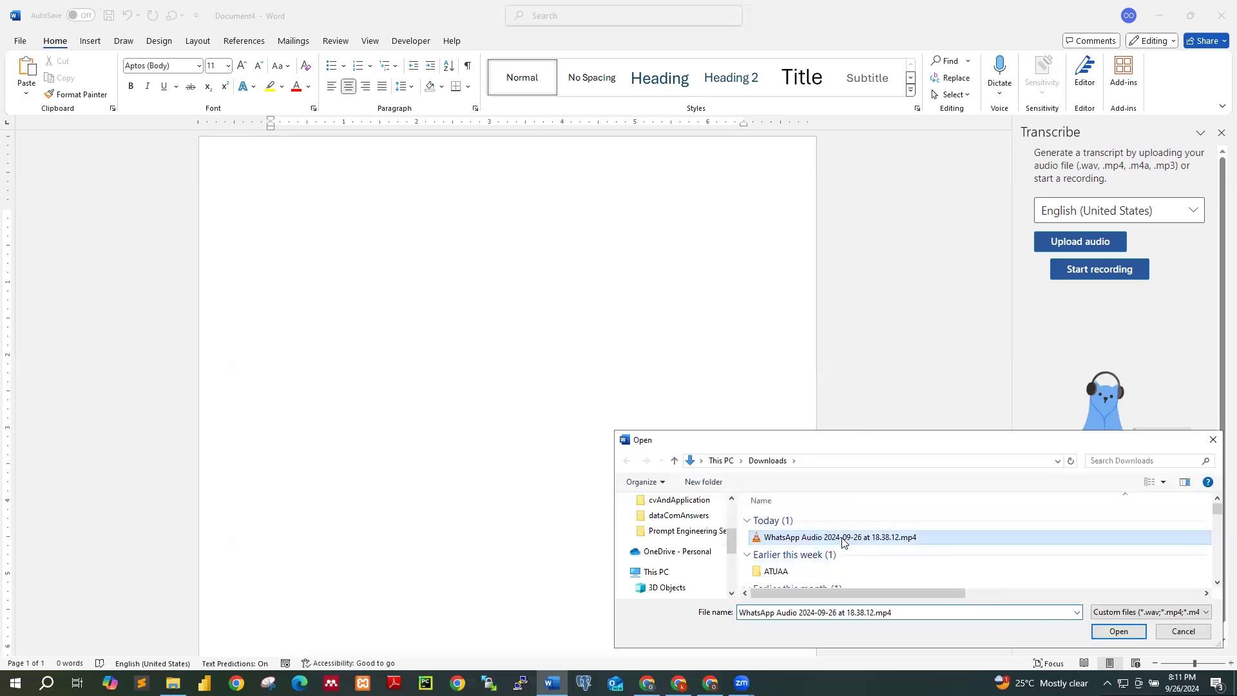
{"action": "left_click", "coordinate": [1111, 629]}
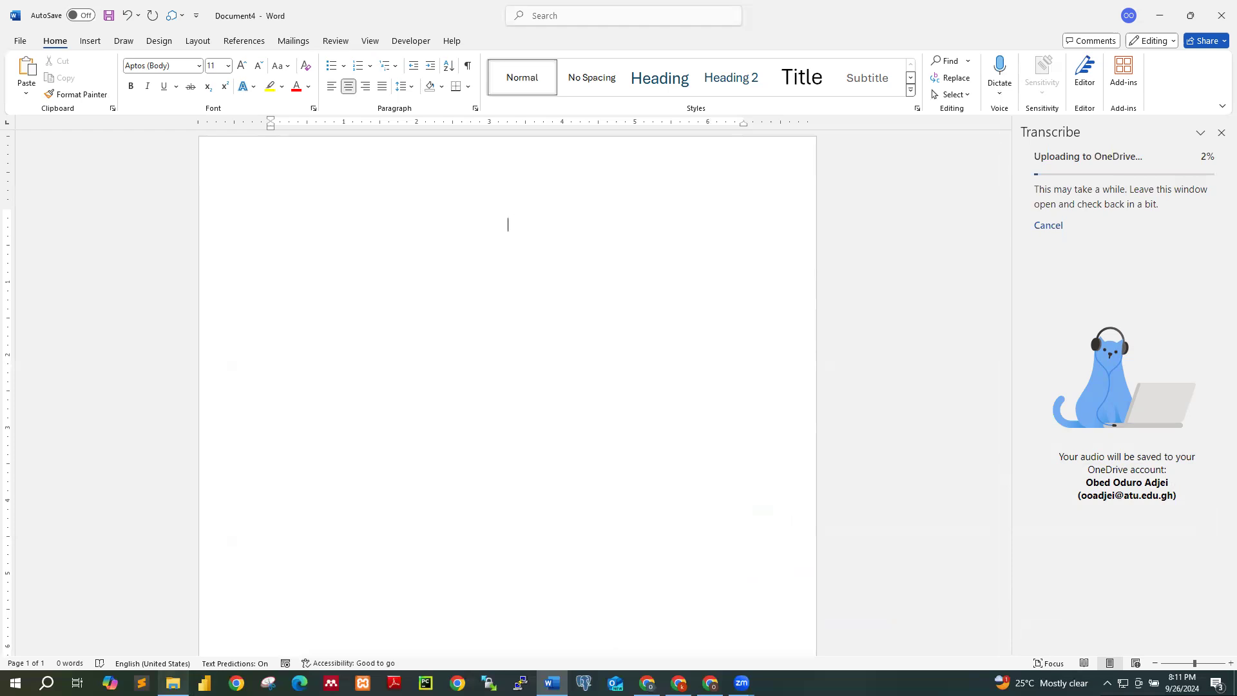
Step: Play the opening seconds of the uploaded audio to compare it with the transcript, and pause playback
{"action": "mouse_move", "coordinate": [174, 671]}
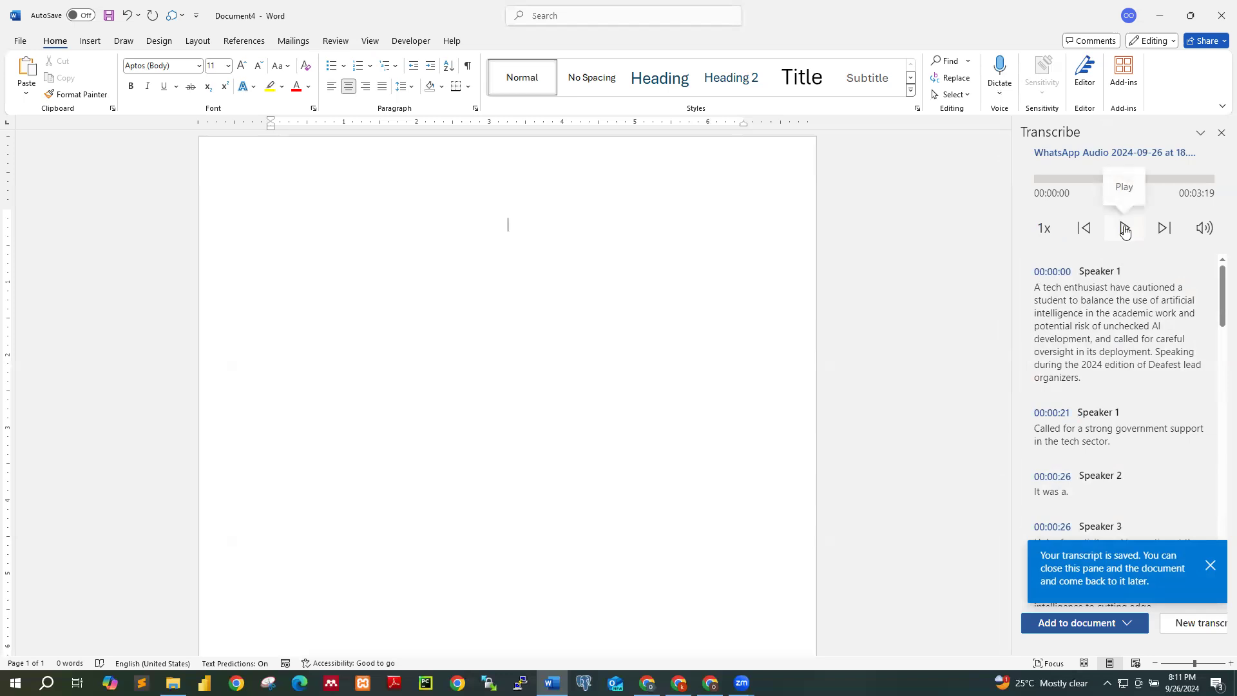
{"action": "left_click", "coordinate": [1125, 230]}
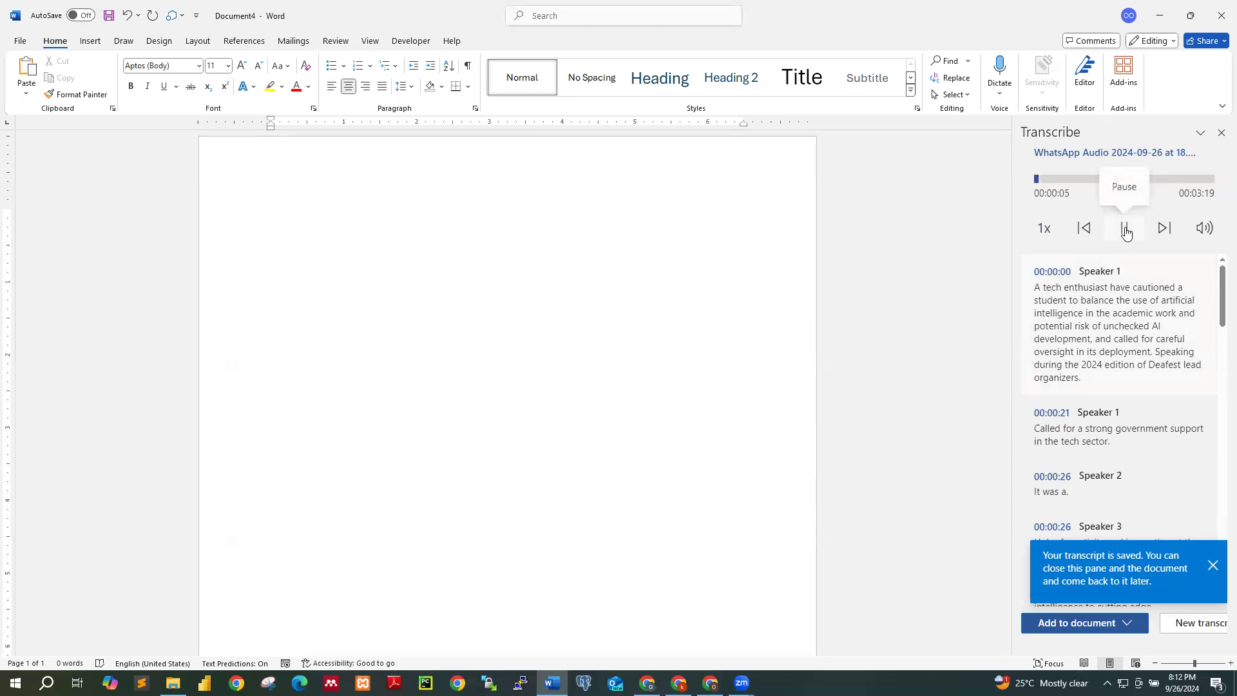
{"action": "left_click", "coordinate": [1125, 230]}
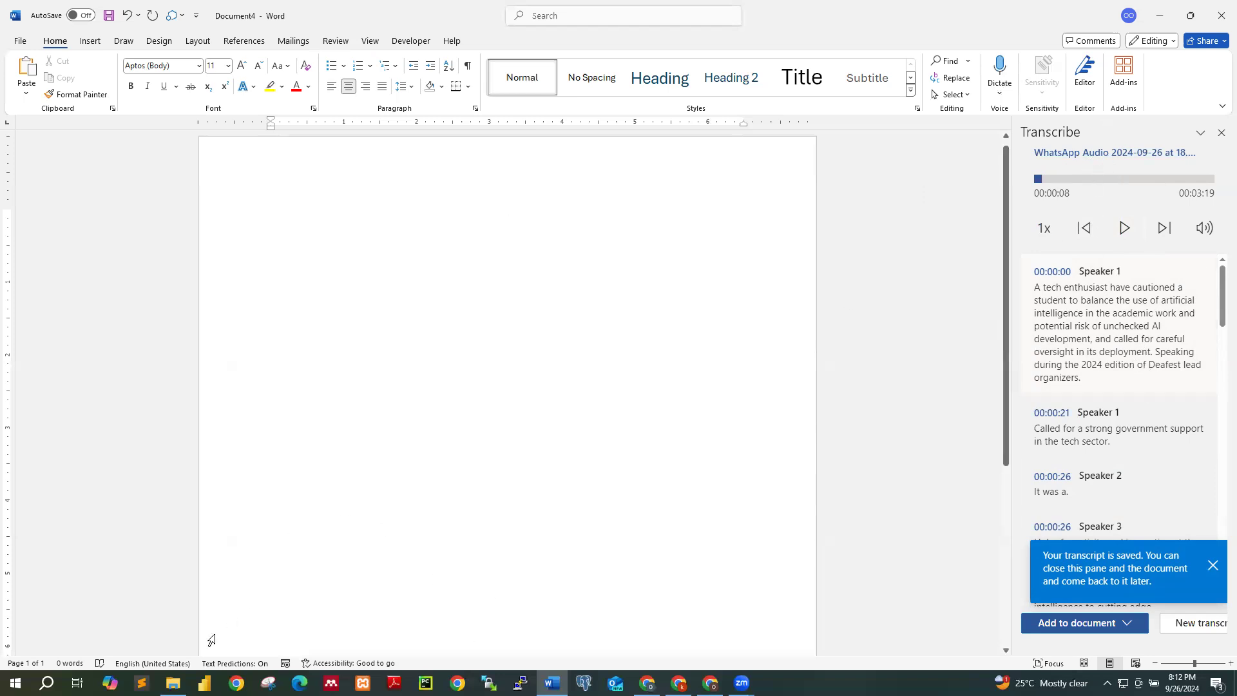
{"action": "left_click", "coordinate": [173, 683]}
{"action": "left_click", "coordinate": [771, 426]}
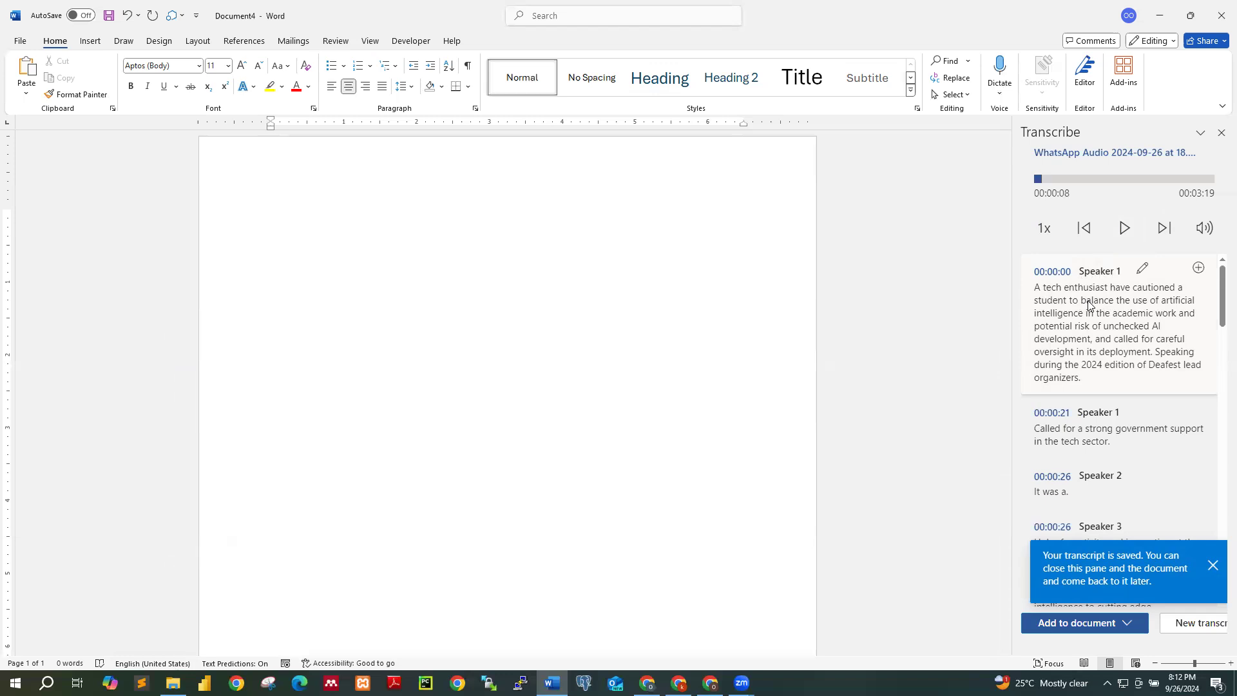
Step: Look through the first speaker sections of the generated transcript and dismiss the saved-transcript notification
{"action": "scroll", "coordinate": [1078, 315], "scroll_direction": "down", "scroll_amount": 1}
{"action": "scroll", "coordinate": [1078, 315], "scroll_direction": "down", "scroll_amount": 6}
{"action": "scroll", "coordinate": [1127, 320], "scroll_direction": "up", "scroll_amount": 3}
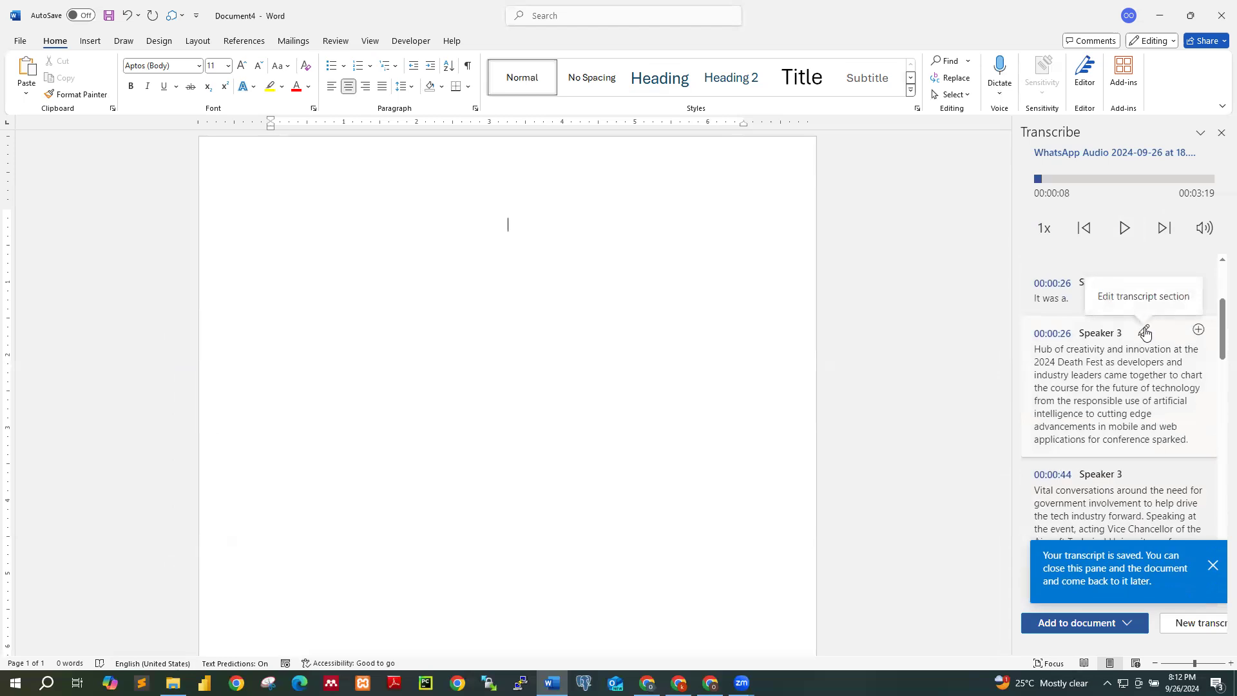
{"action": "scroll", "coordinate": [1160, 452], "scroll_direction": "down", "scroll_amount": 3}
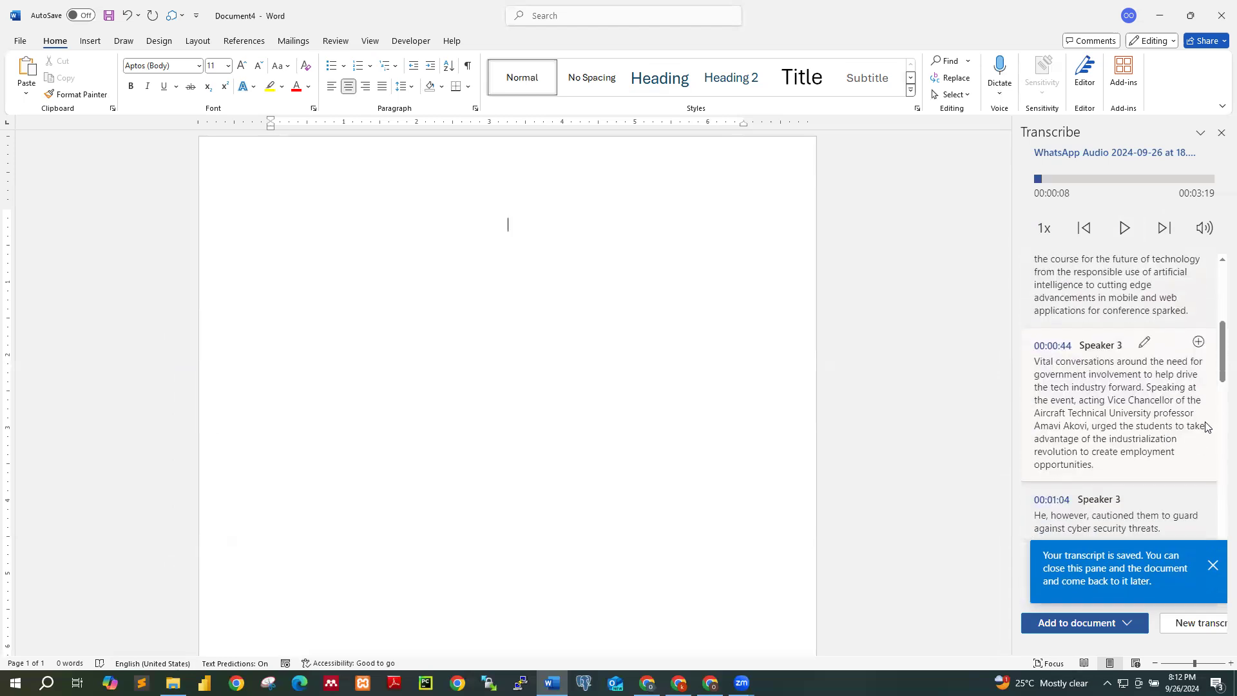
{"action": "left_click", "coordinate": [1213, 566]}
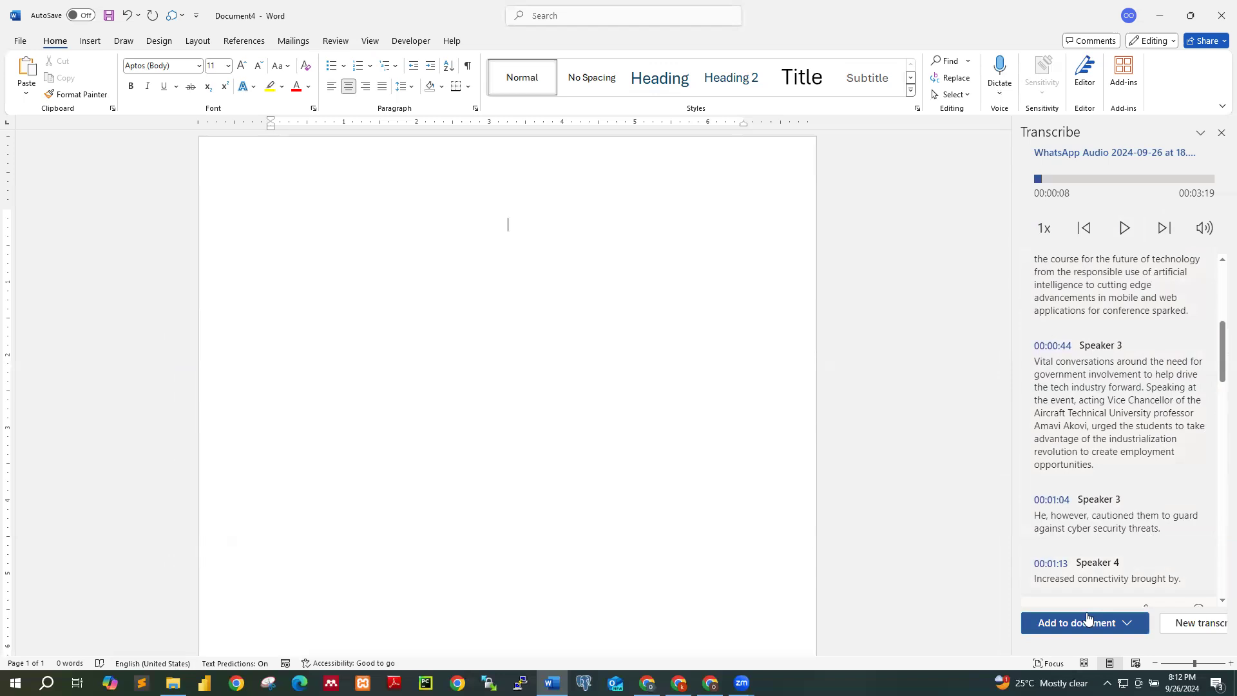
Step: View the available formats for adding the transcript to the document, and close the list without choosing one
{"action": "left_click", "coordinate": [1128, 627]}
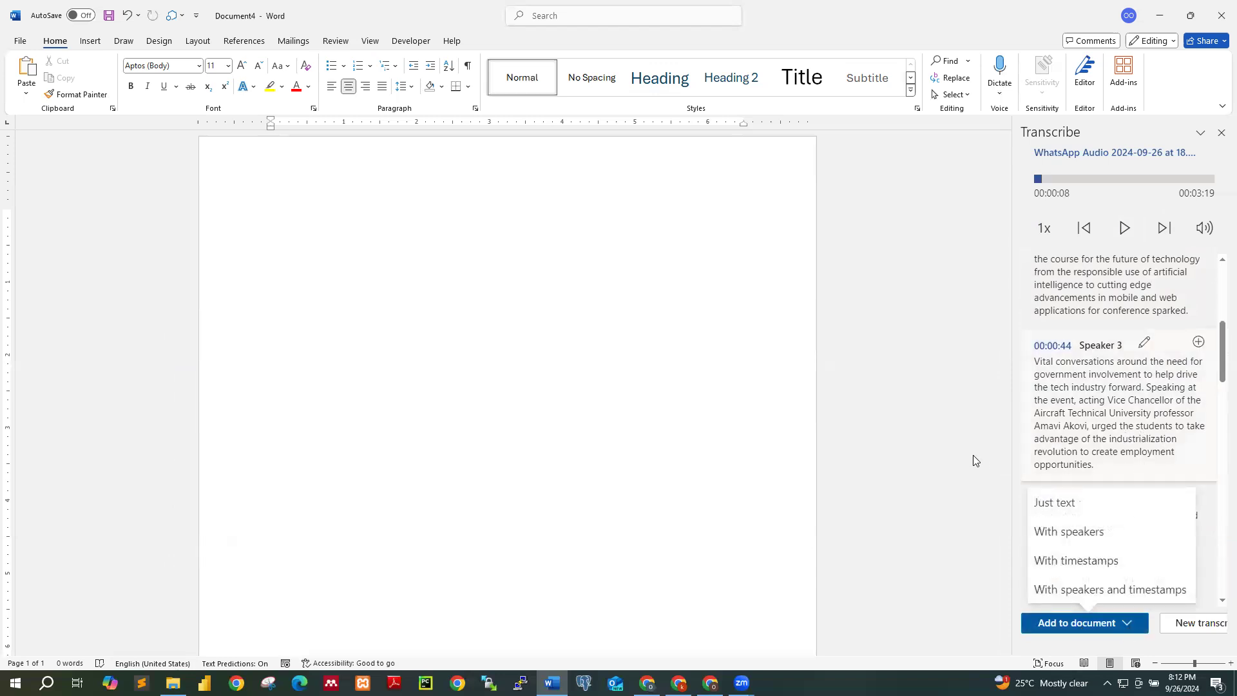
{"action": "left_click_drag", "start_coordinate": [1218, 377], "coordinate": [1218, 407]}
{"action": "left_click", "coordinate": [942, 500]}
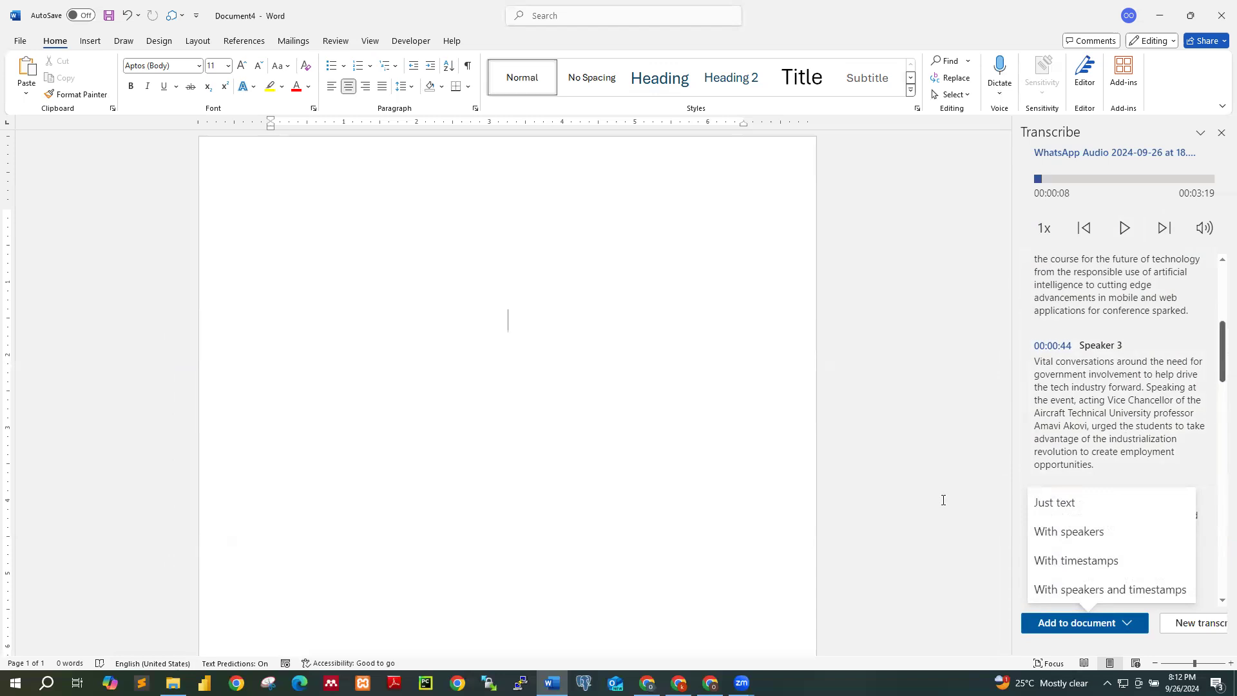
Step: Examine the timestamped speaker sections further along in the transcript
{"action": "scroll", "coordinate": [1147, 495], "scroll_direction": "down", "scroll_amount": 5}
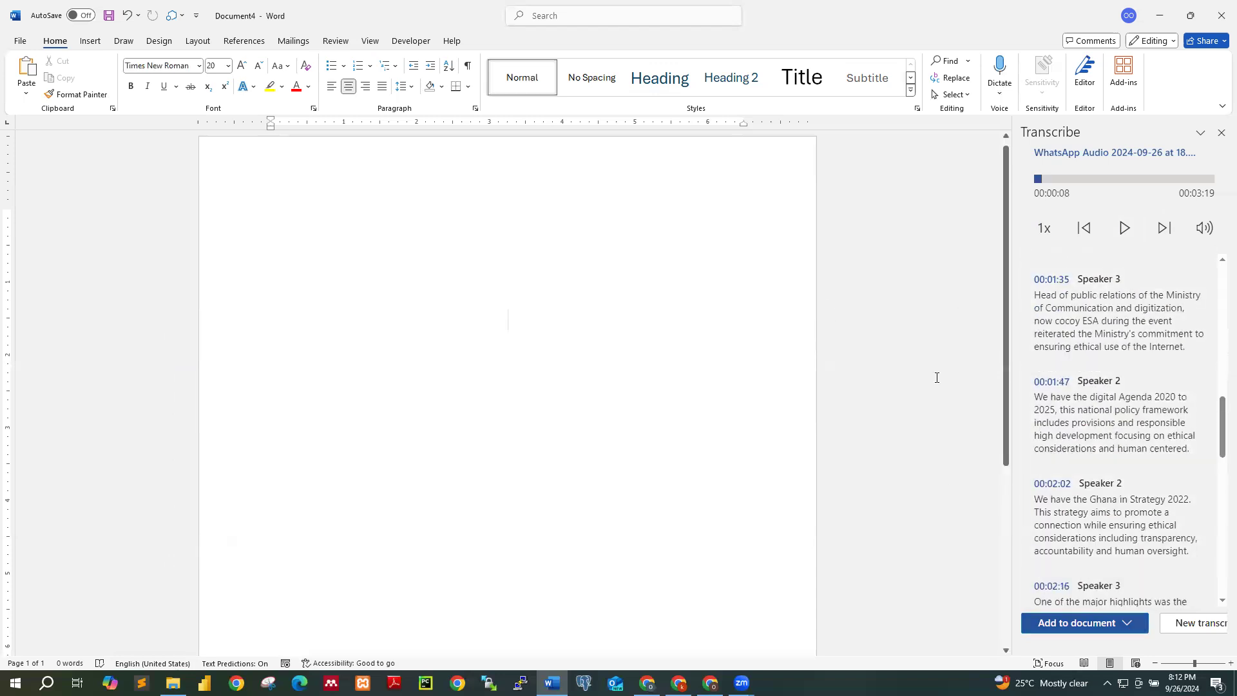
{"action": "scroll", "coordinate": [1130, 385], "scroll_direction": "up", "scroll_amount": 10}
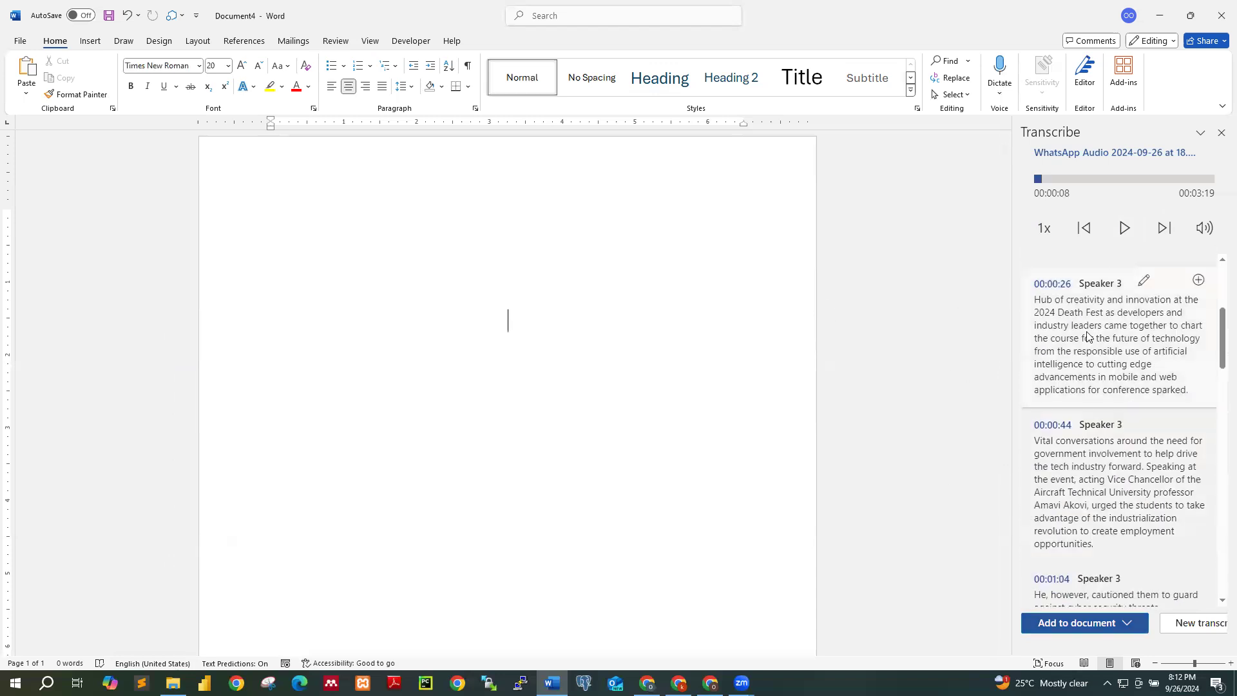
{"action": "scroll", "coordinate": [1113, 326], "scroll_direction": "up", "scroll_amount": 1}
{"action": "scroll", "coordinate": [1115, 325], "scroll_direction": "down", "scroll_amount": 8}
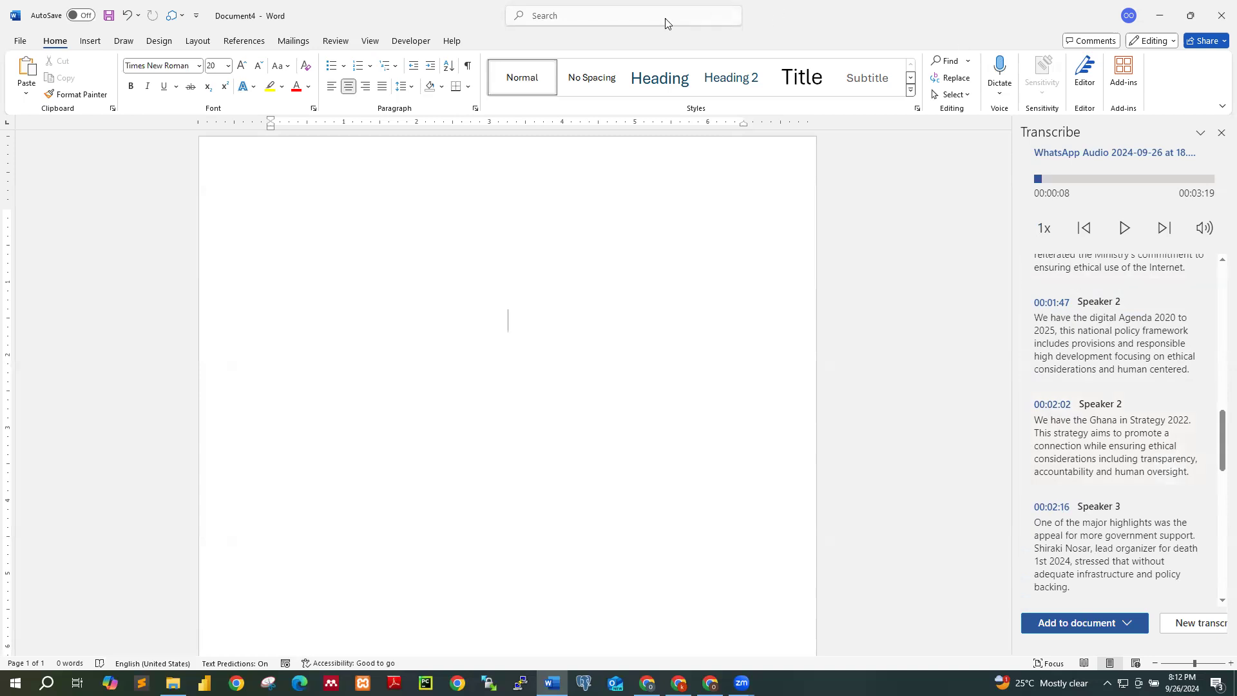
{"action": "left_click", "coordinate": [675, 49]}
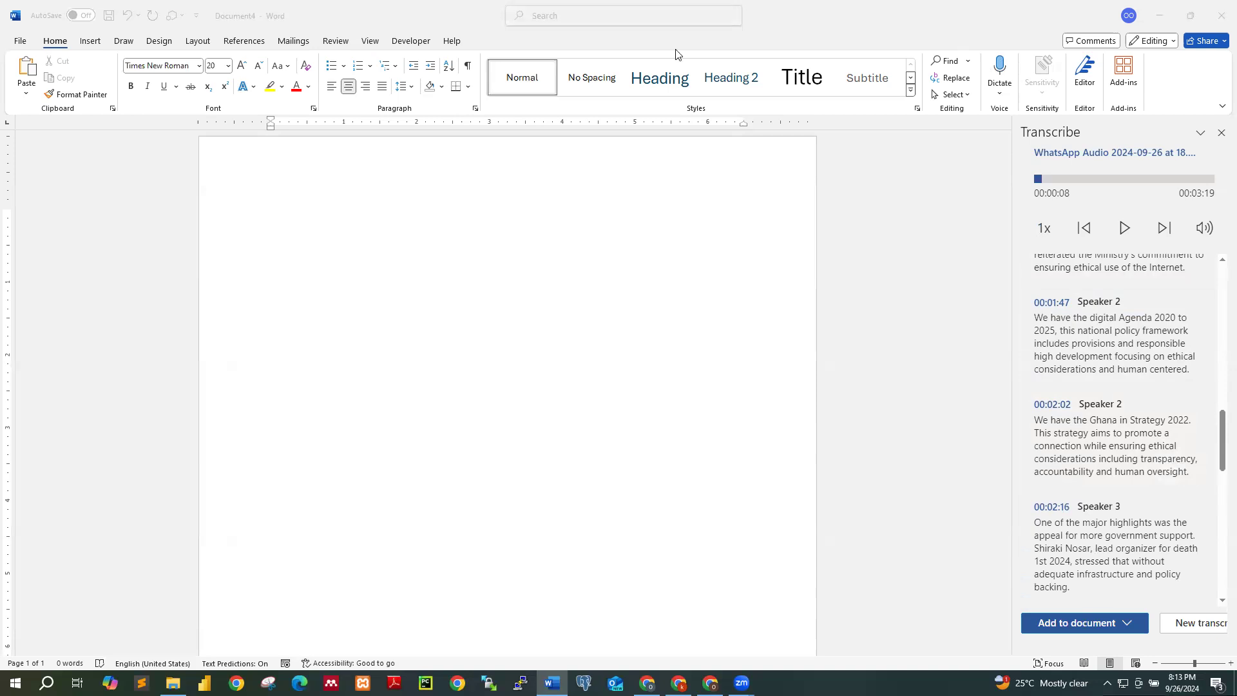